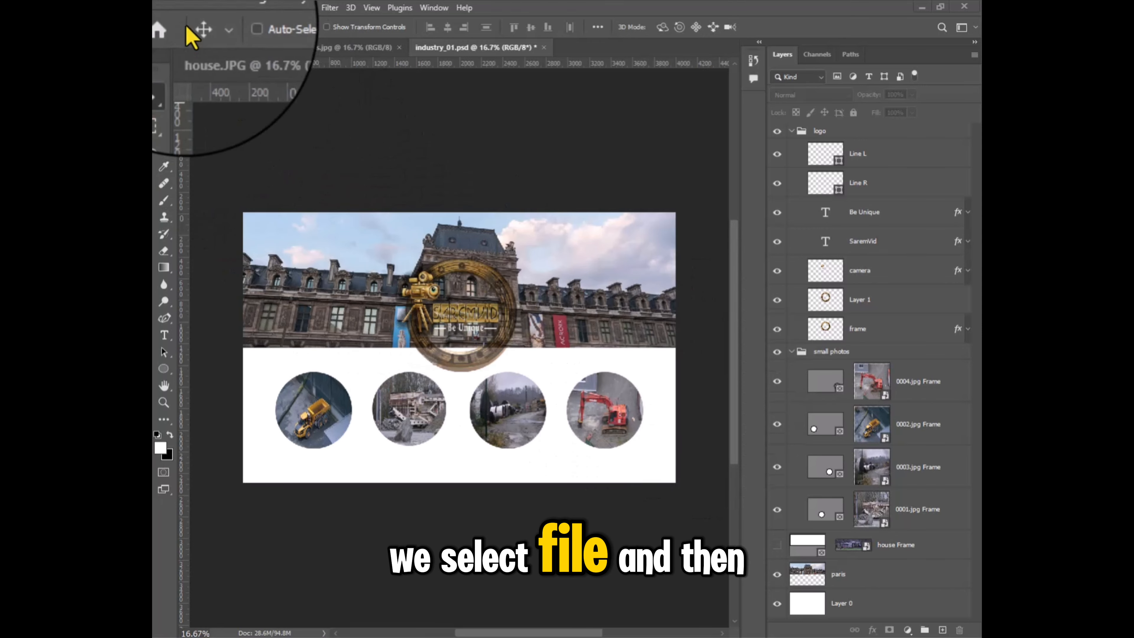
click(180, 7)
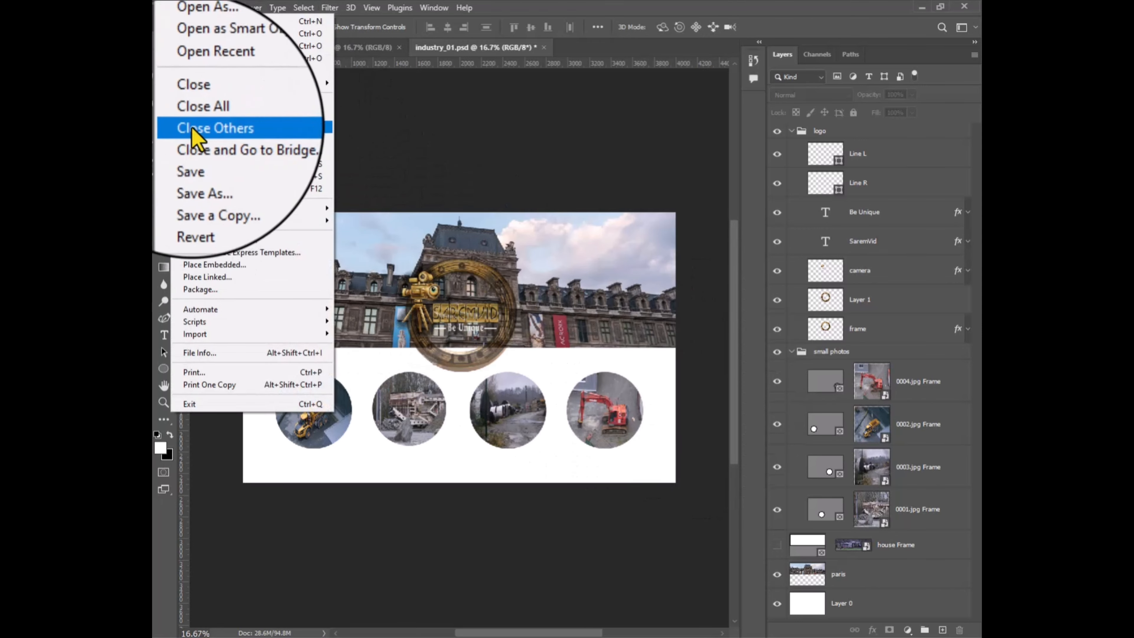
click(192, 204)
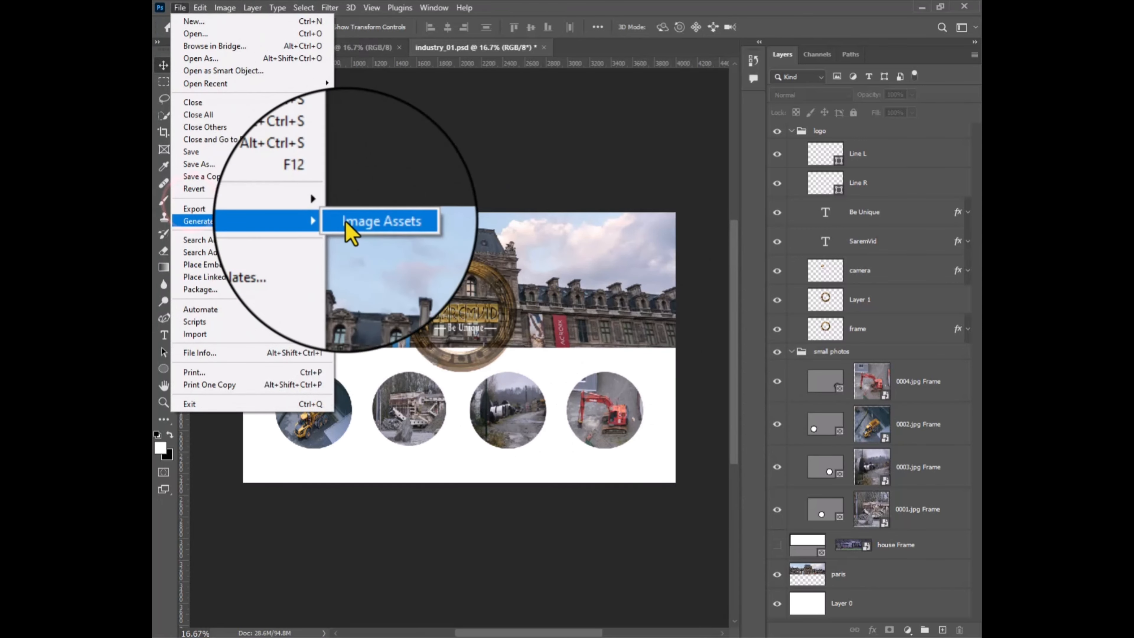
click(327, 208)
click(357, 221)
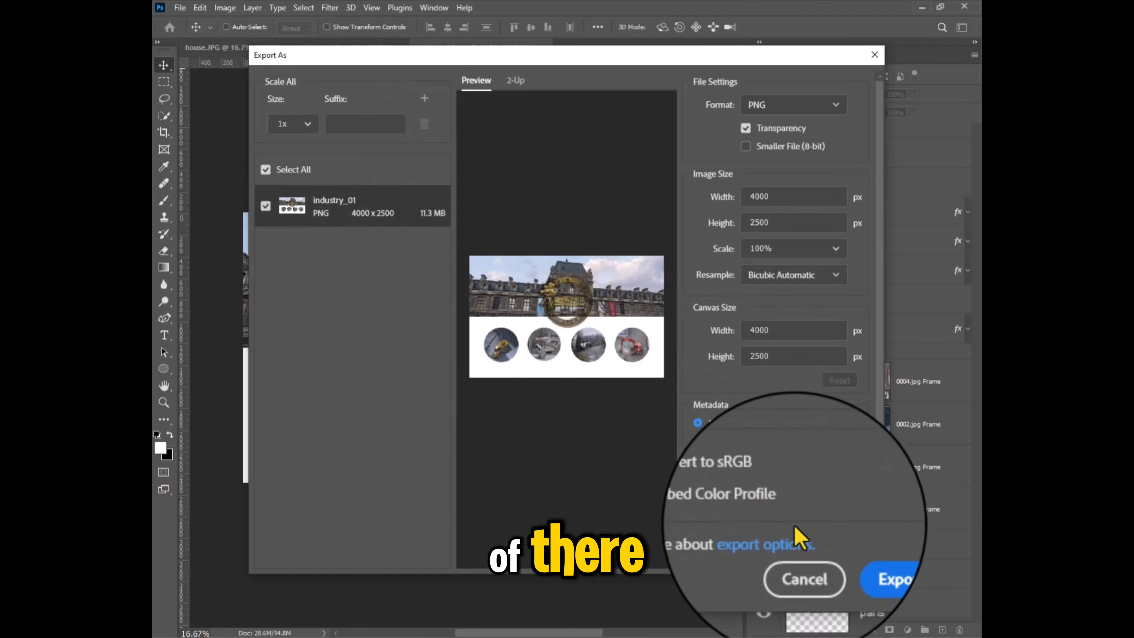
click(797, 558)
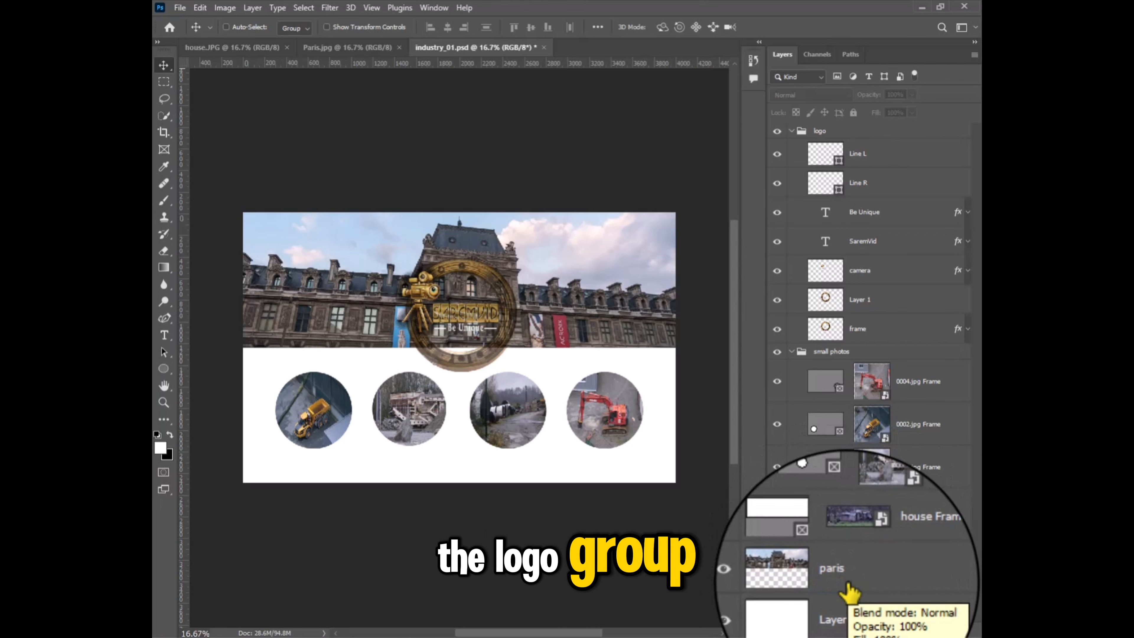
Step: Select the logo group, the four small photo frames and the paris layer, and start Export As for these layers
click(833, 130)
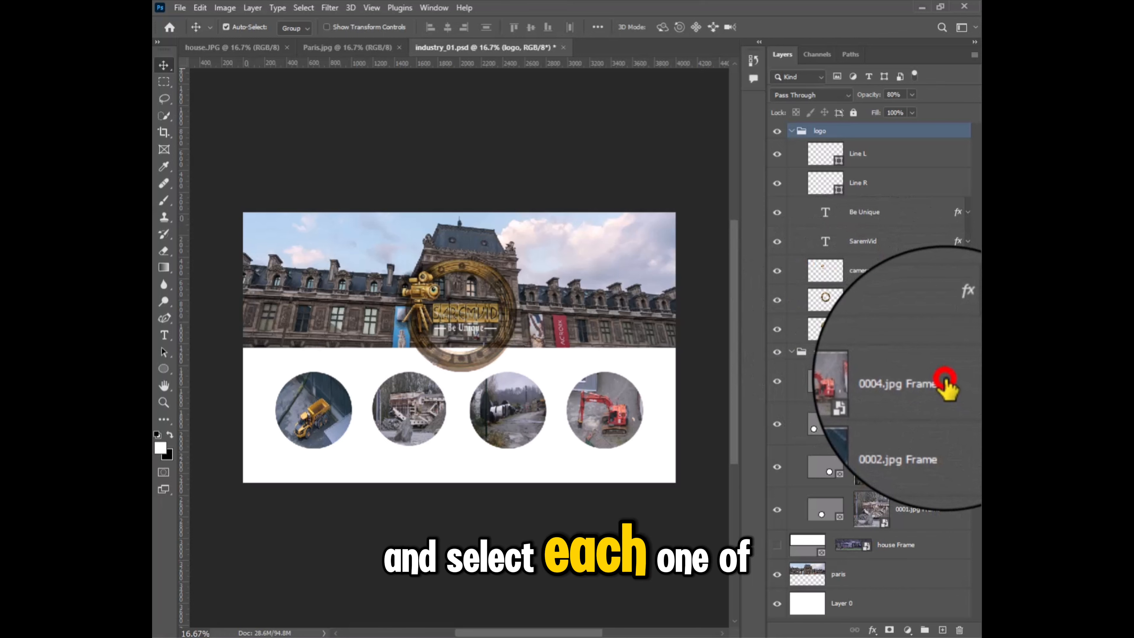
ctrl+click(943, 380)
ctrl+click(942, 420)
ctrl+click(937, 454)
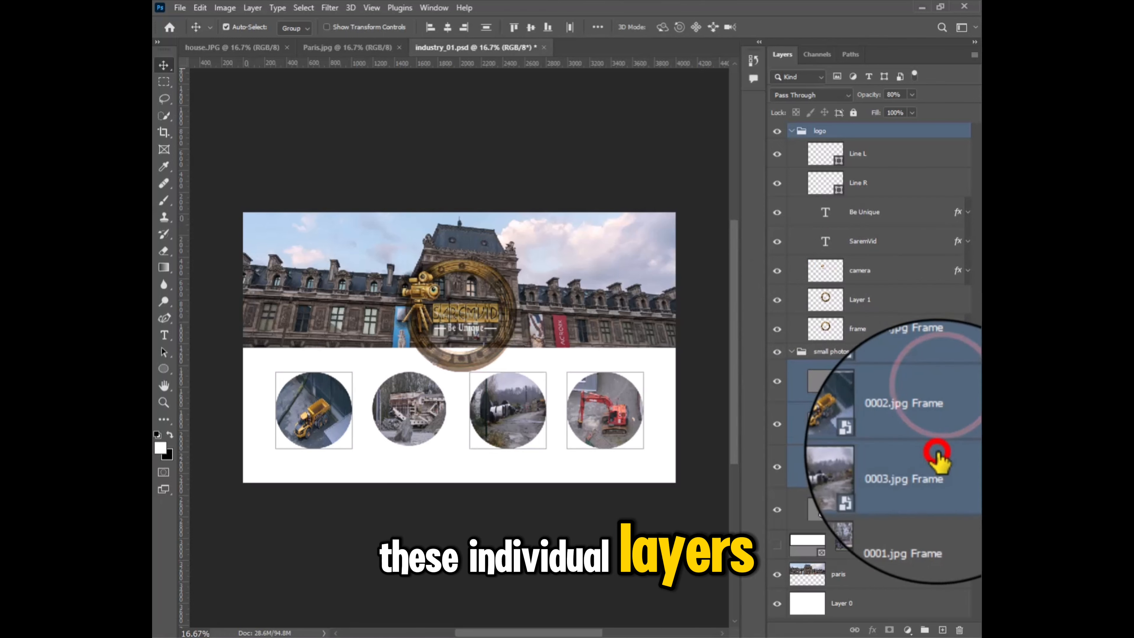
ctrl+click(935, 504)
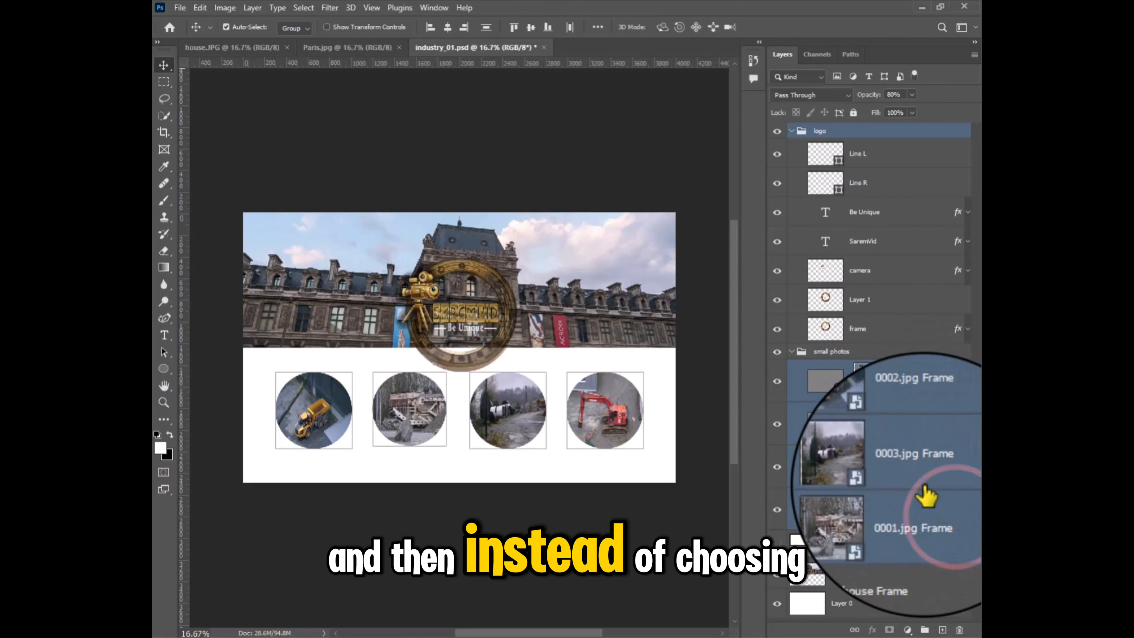
ctrl+click(880, 576)
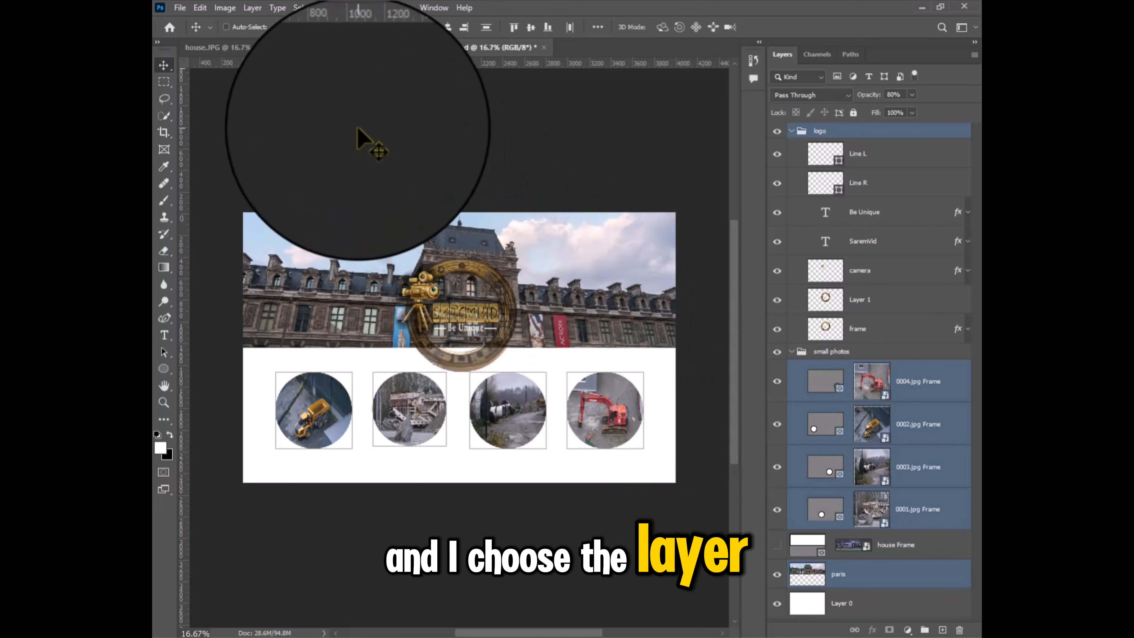
click(248, 14)
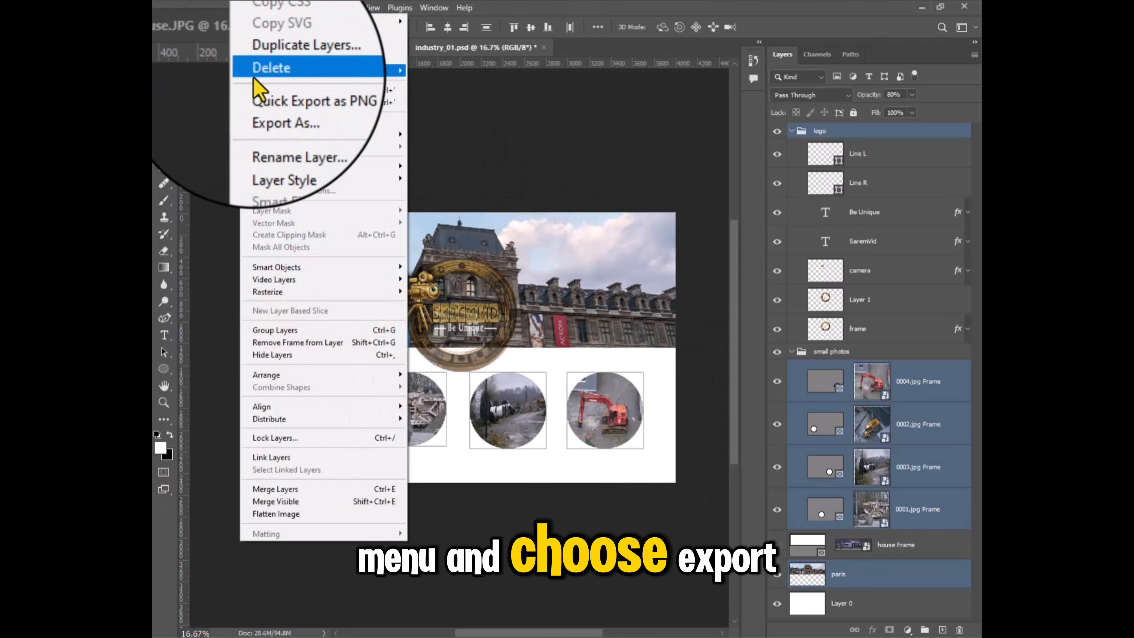
click(277, 106)
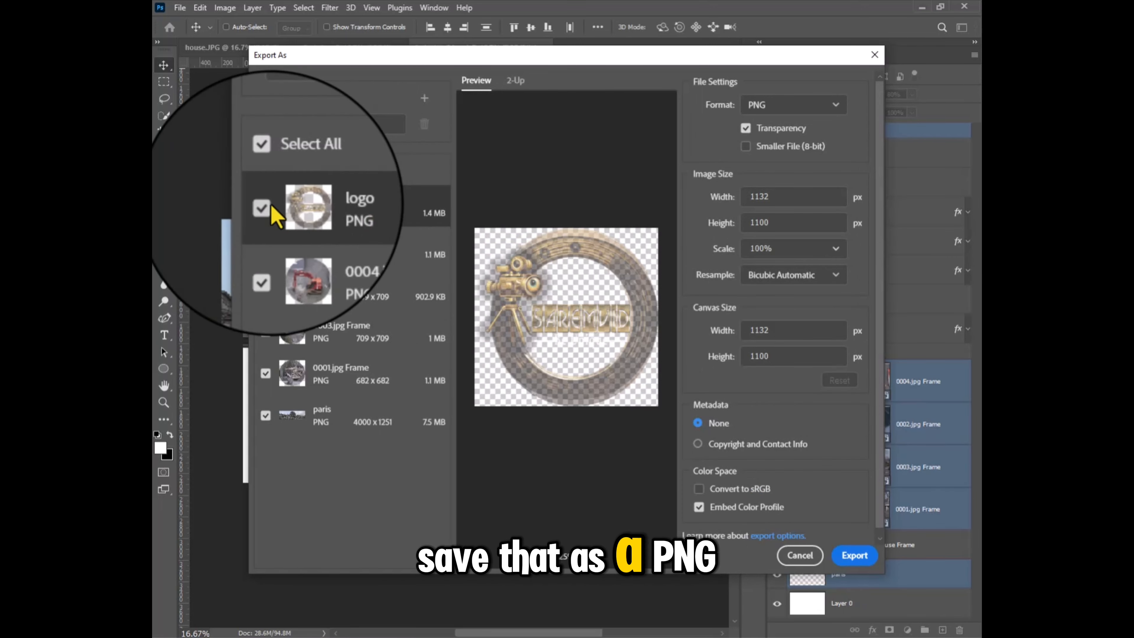
Step: Exclude all assets from the export list and check the file formats available for the logo
click(264, 171)
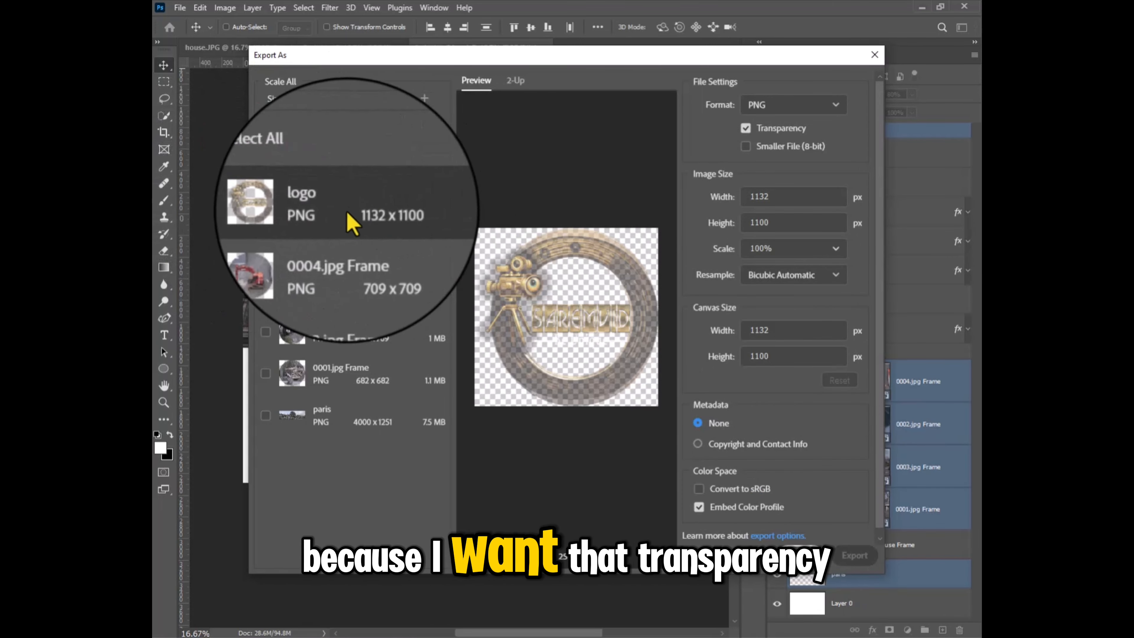
click(835, 105)
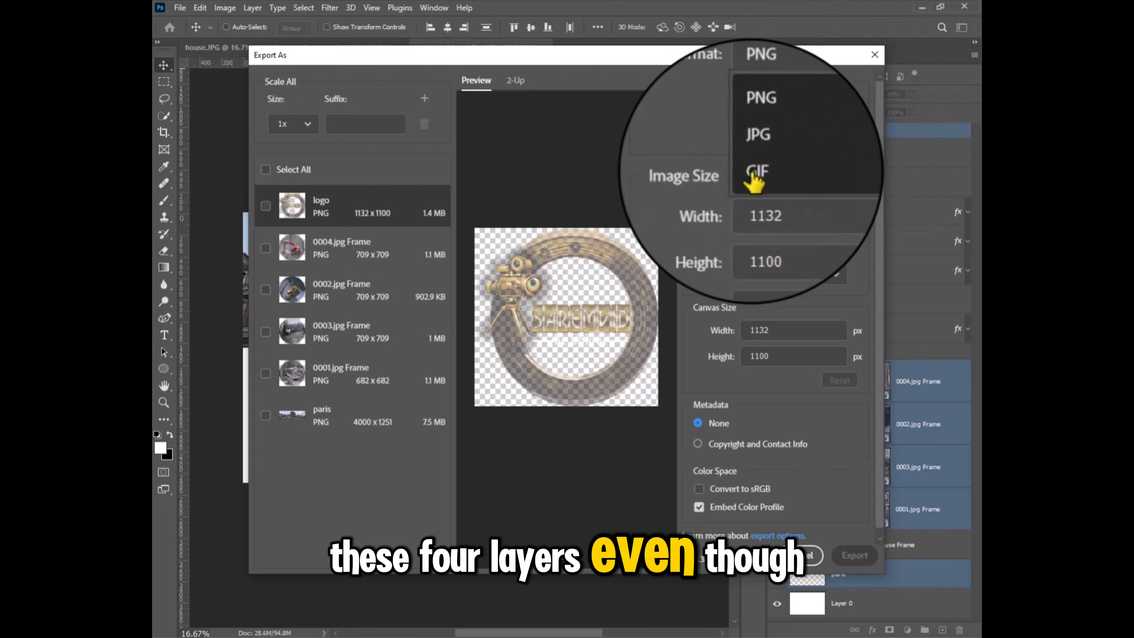
click(620, 160)
Step: Preview the 0004, 0002, 0003 and 0001 frame assets one by one in the export list
click(318, 244)
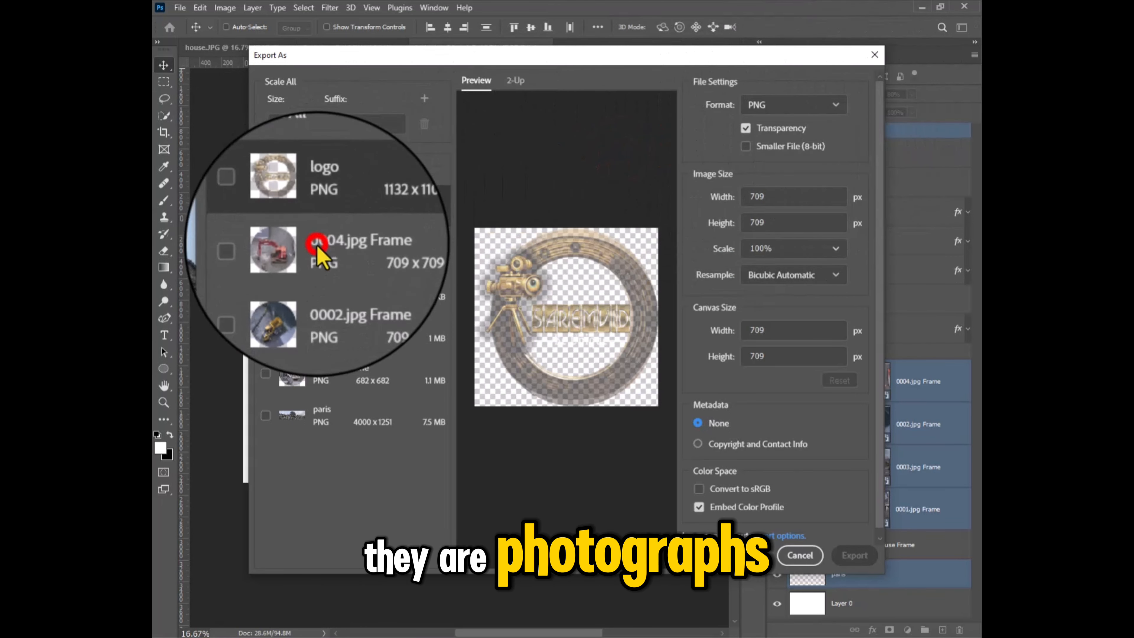
click(315, 289)
click(317, 331)
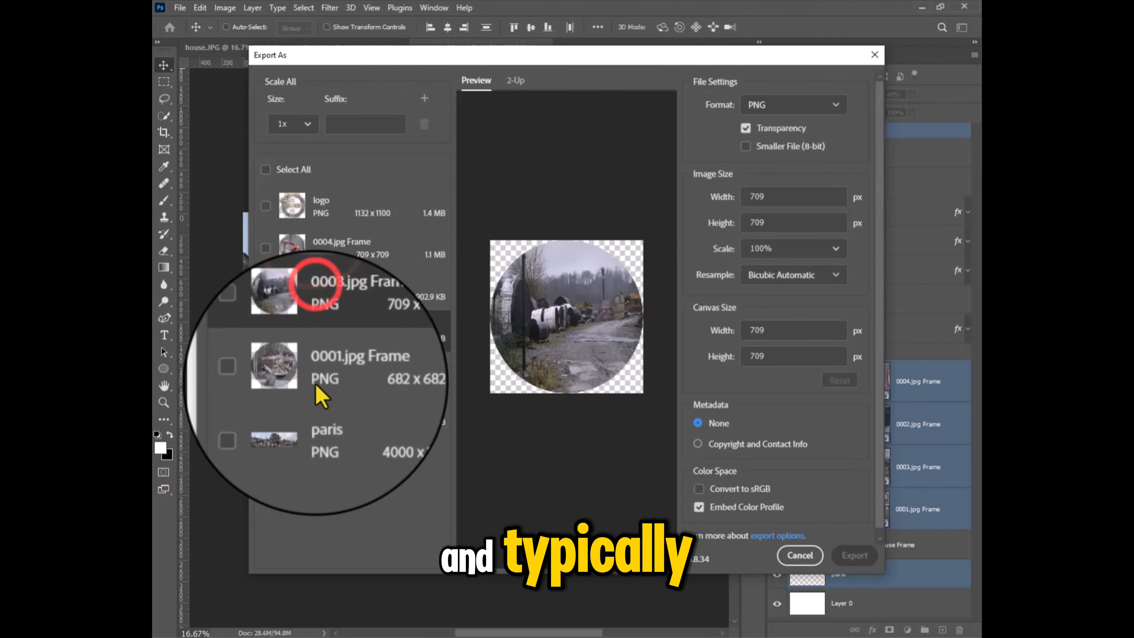
click(316, 383)
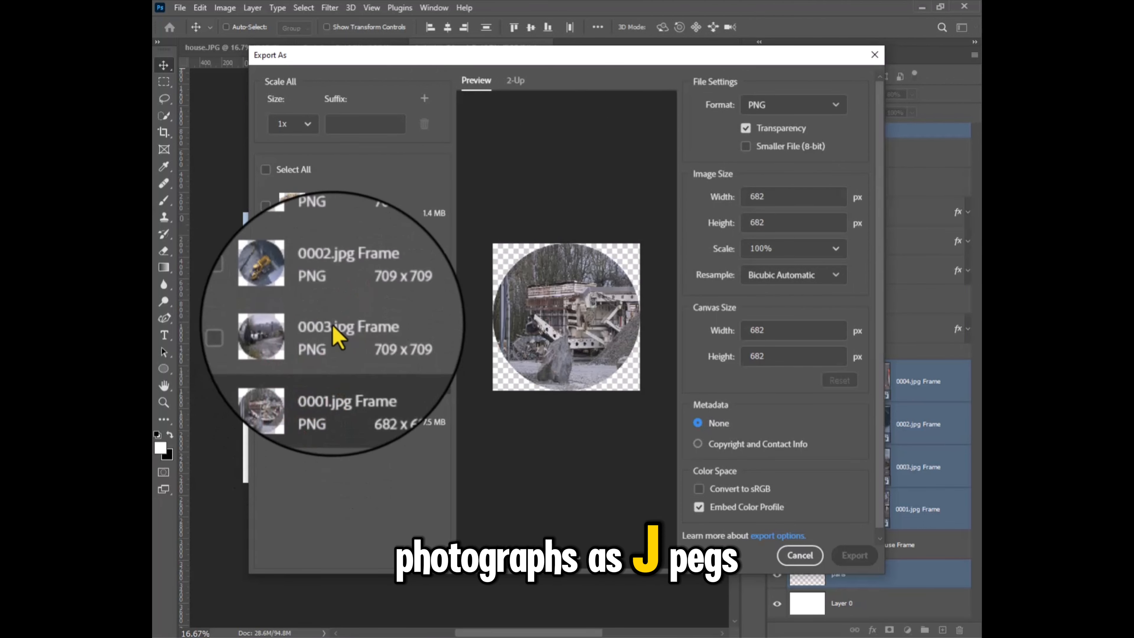
click(317, 331)
click(322, 290)
click(338, 260)
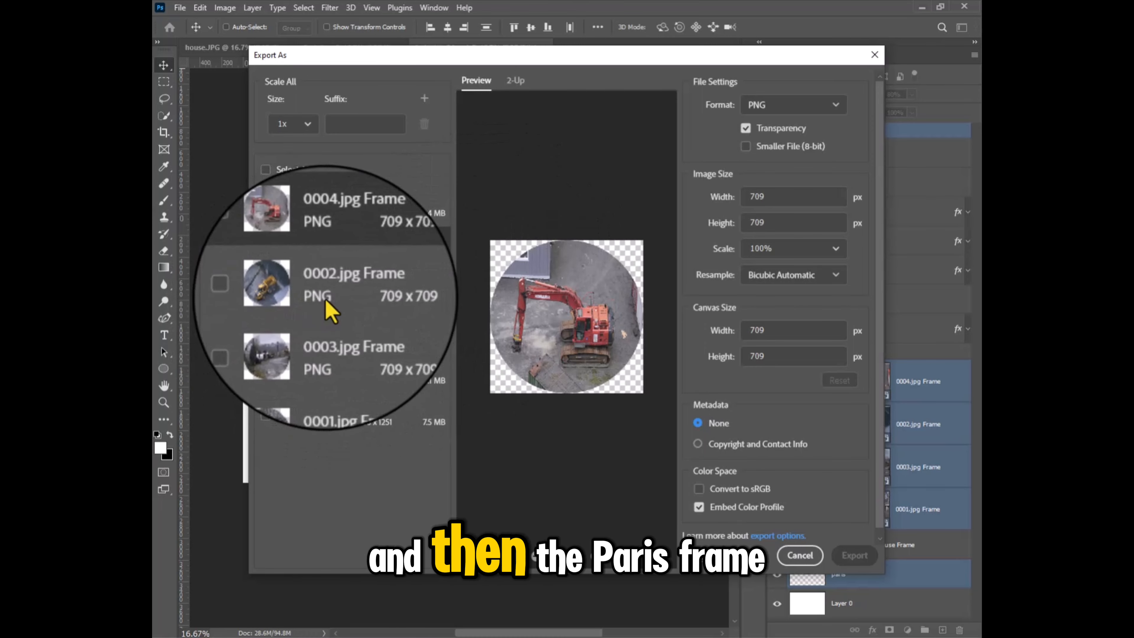
Step: Include the paris asset in the export and set its format to JPG with quality 7
click(317, 414)
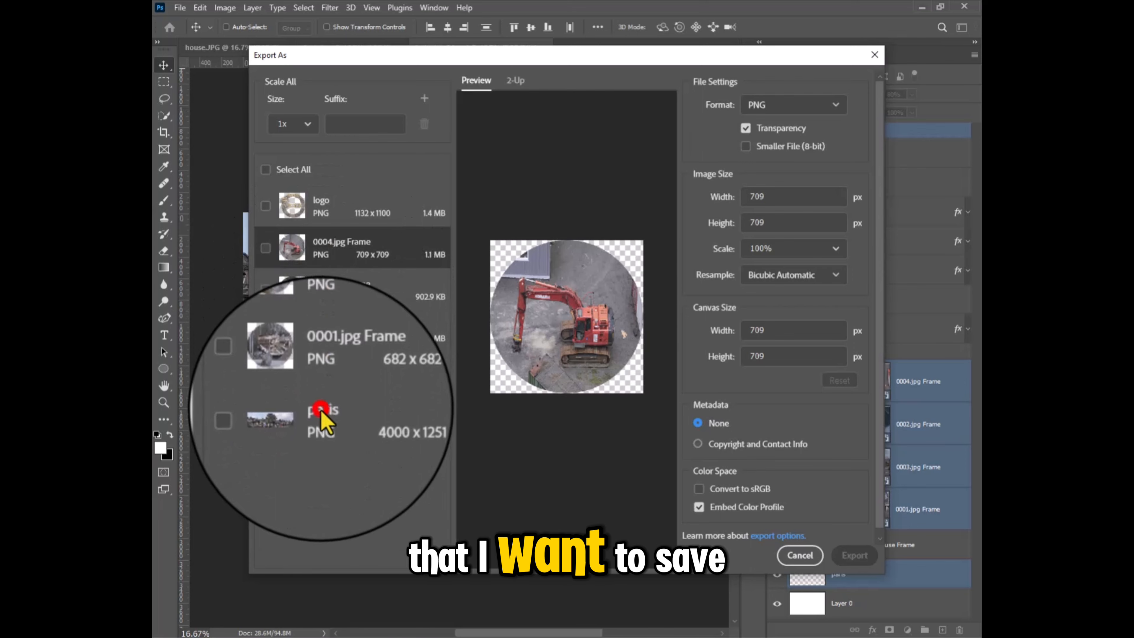
click(267, 415)
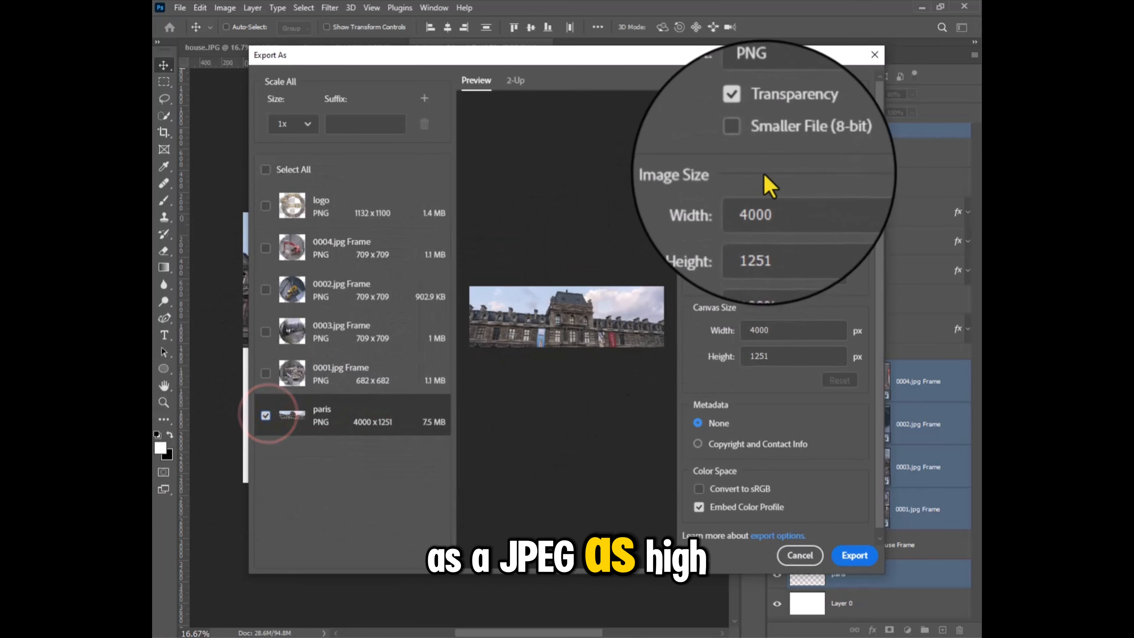
click(794, 111)
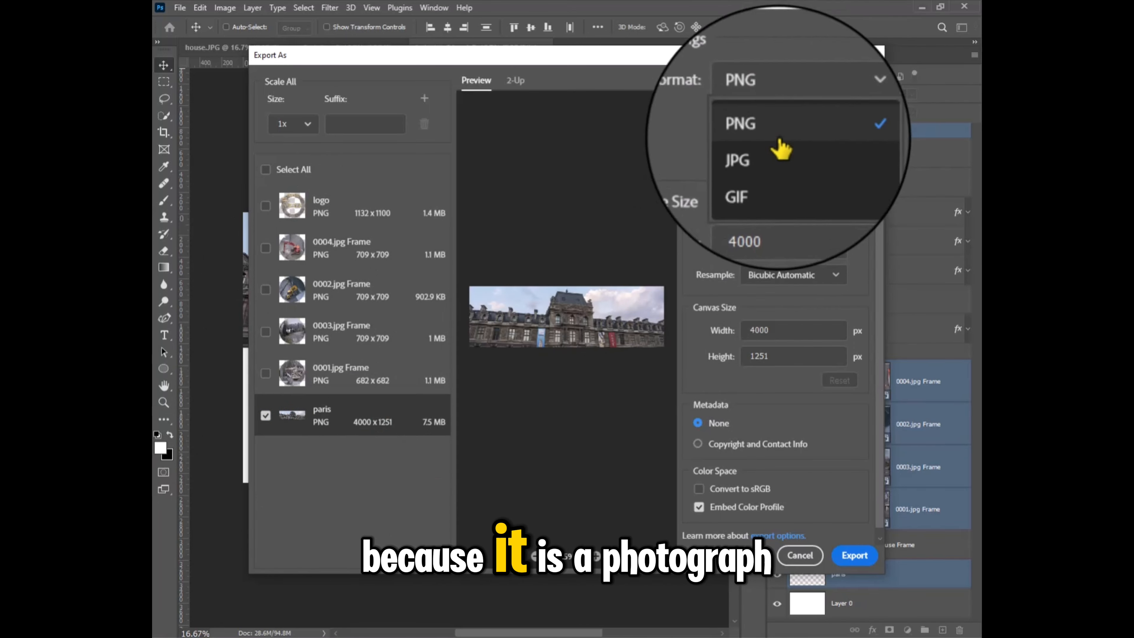
click(764, 157)
drag(827, 131, 846, 131)
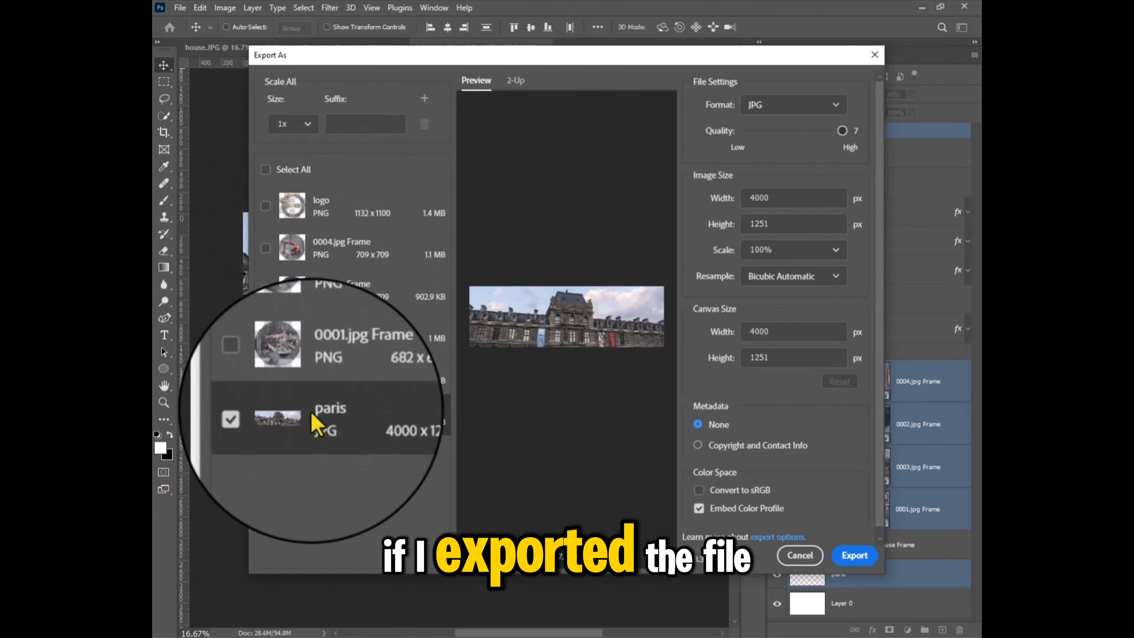
Step: Include all assets in the export and add a second output size of 0.5x
click(268, 172)
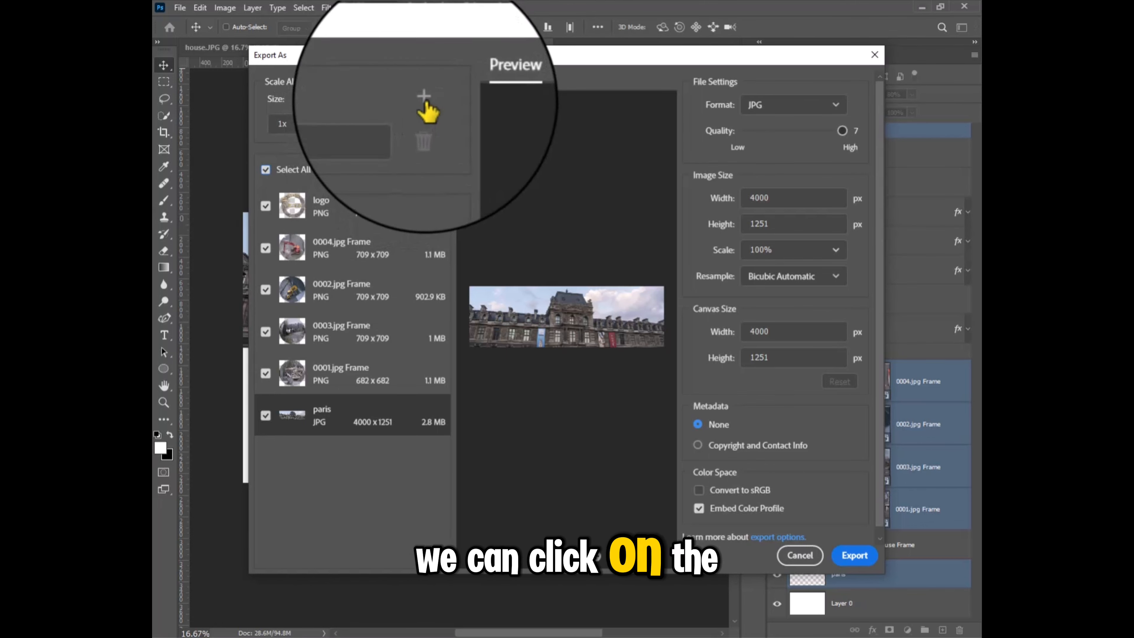
click(424, 97)
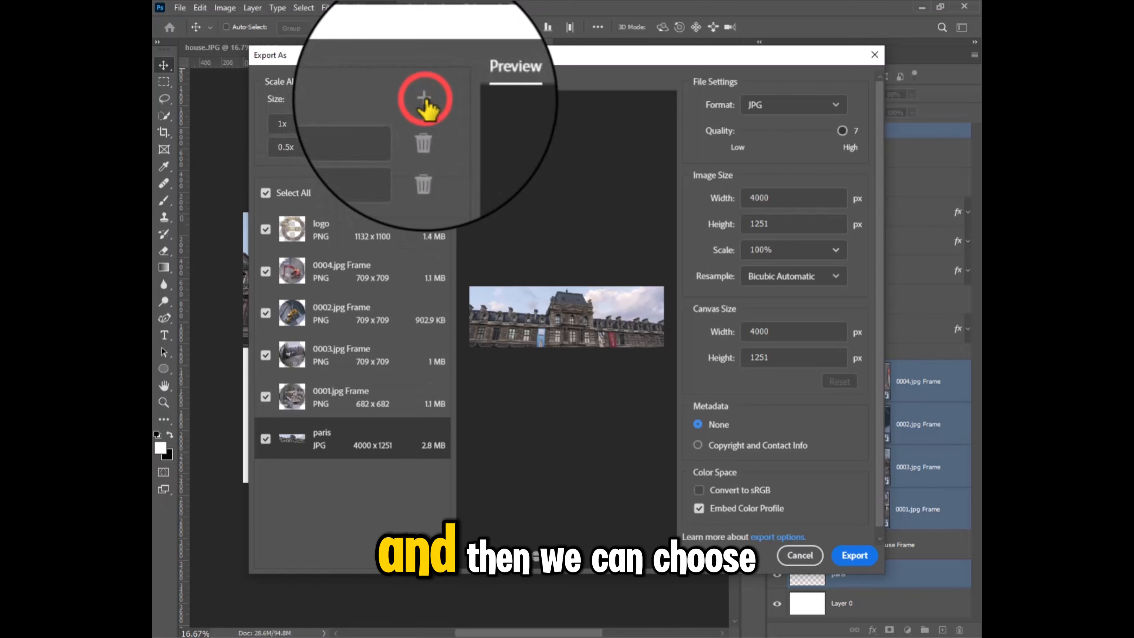
click(304, 147)
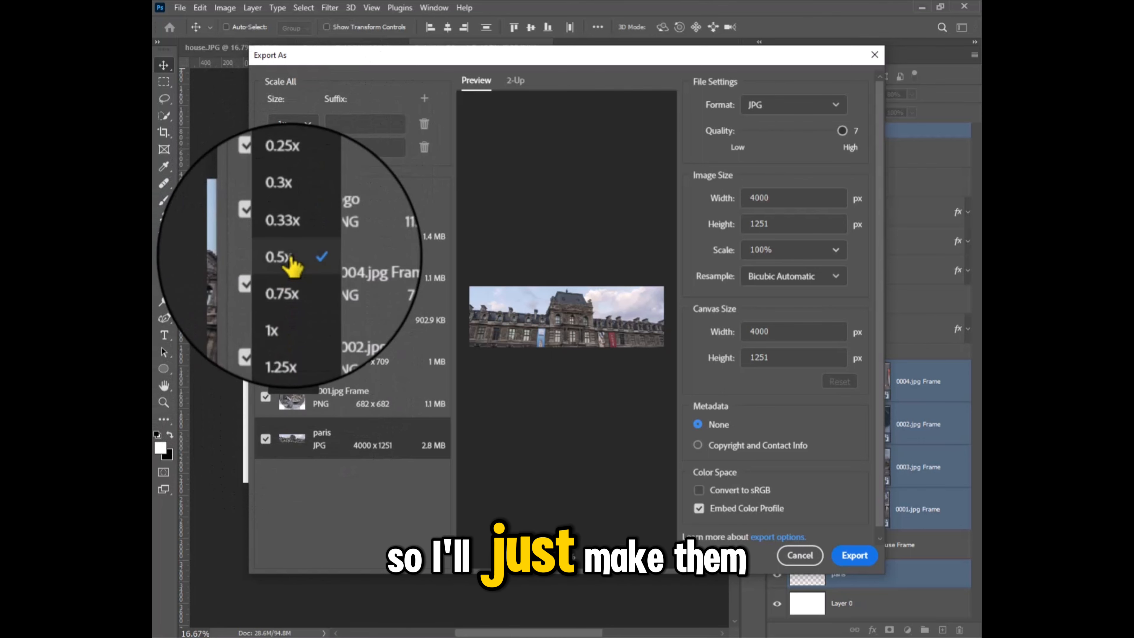
click(299, 257)
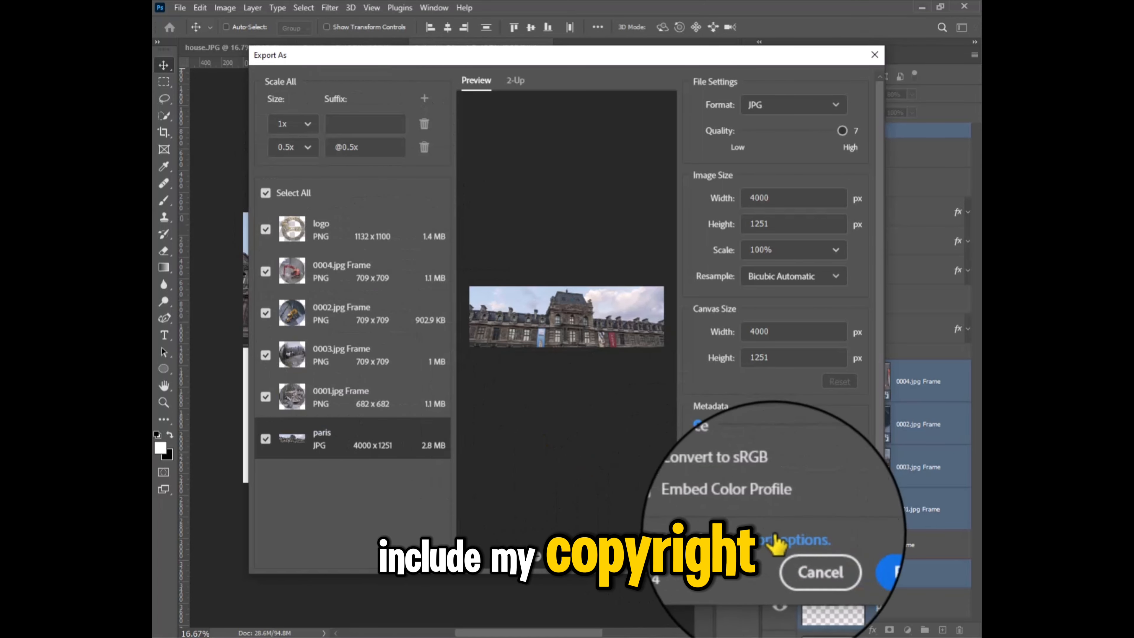
Step: Include copyright and contact info in the metadata and export all assets to a new folder named exported
click(717, 452)
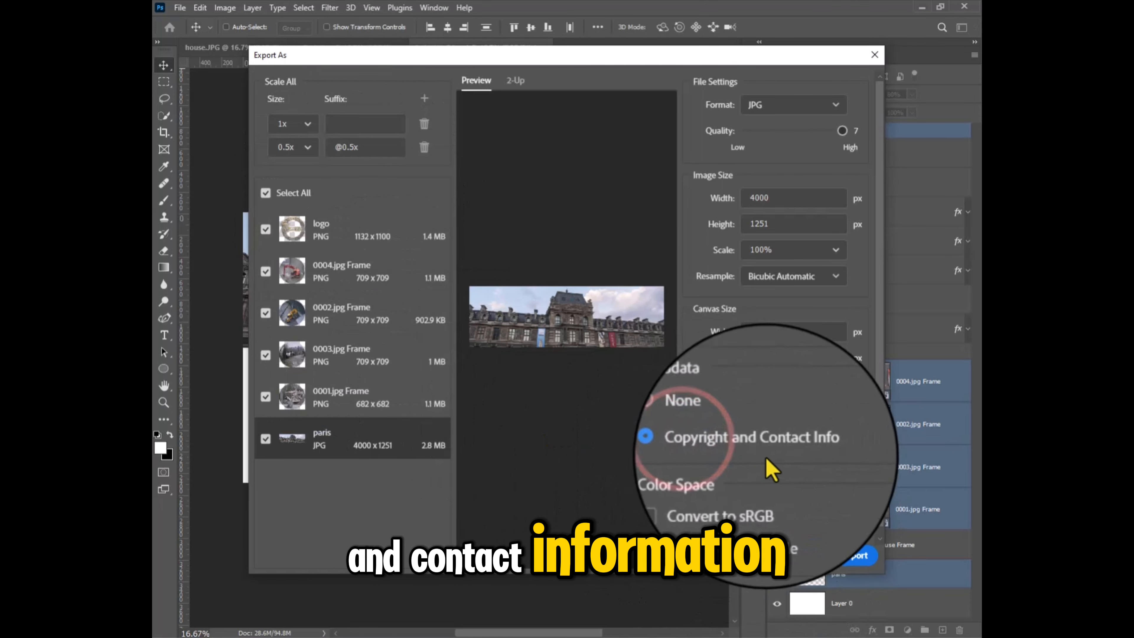
click(850, 557)
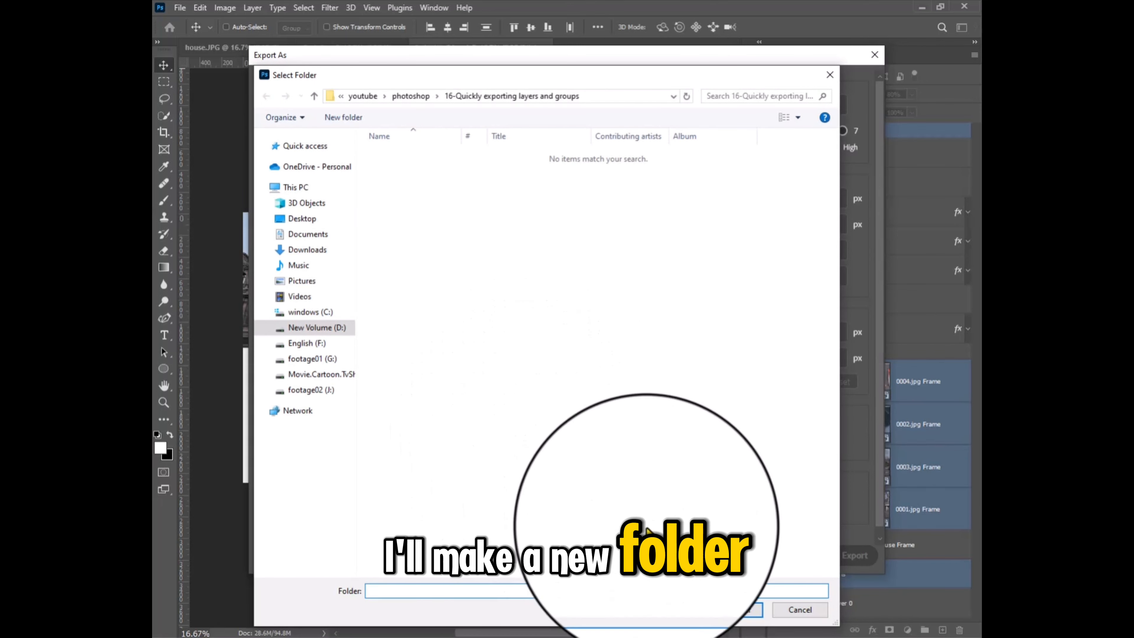
click(346, 120)
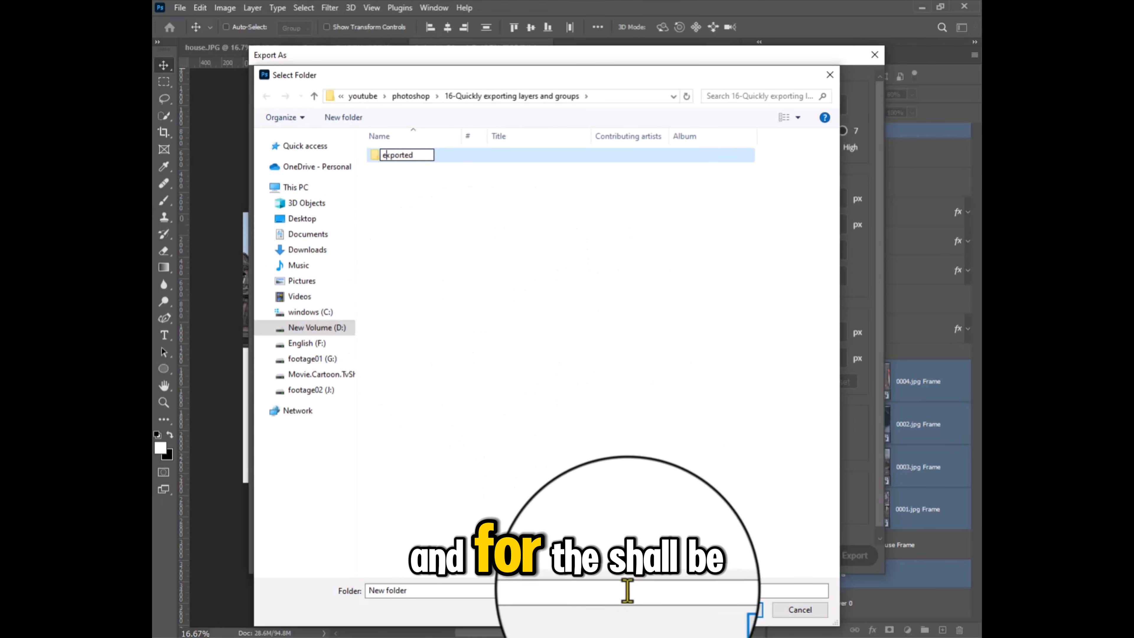
click(732, 610)
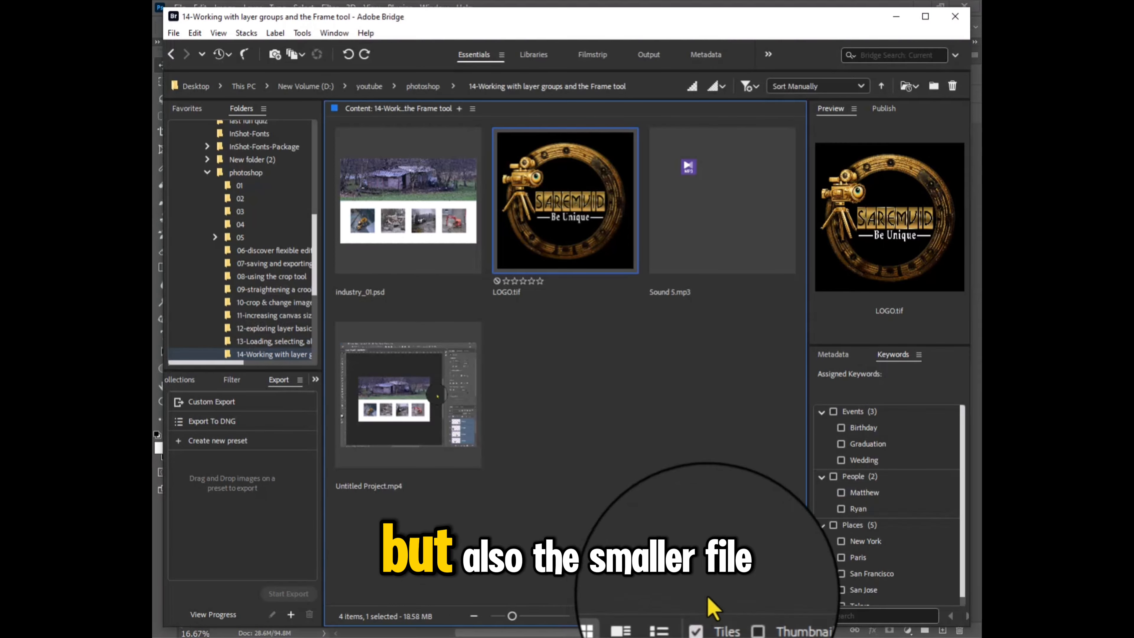
Step: In Adobe Bridge, open the exported folder inside photoshop's 16-Quickly exporting layers and groups folder
click(659, 400)
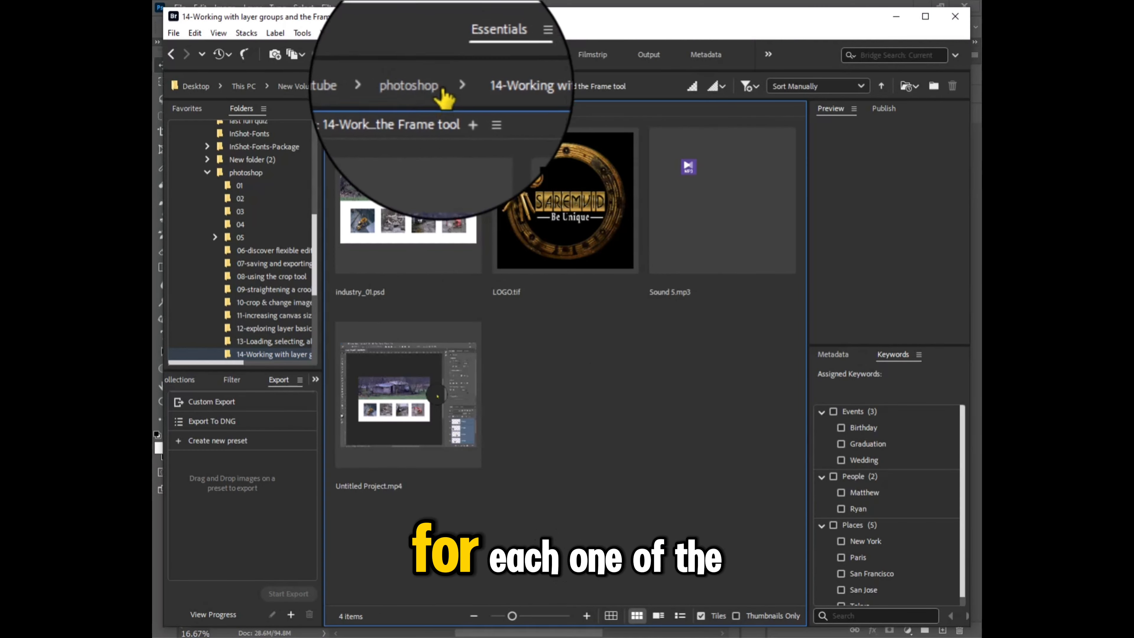
click(423, 86)
scroll(514, 382, down, 8)
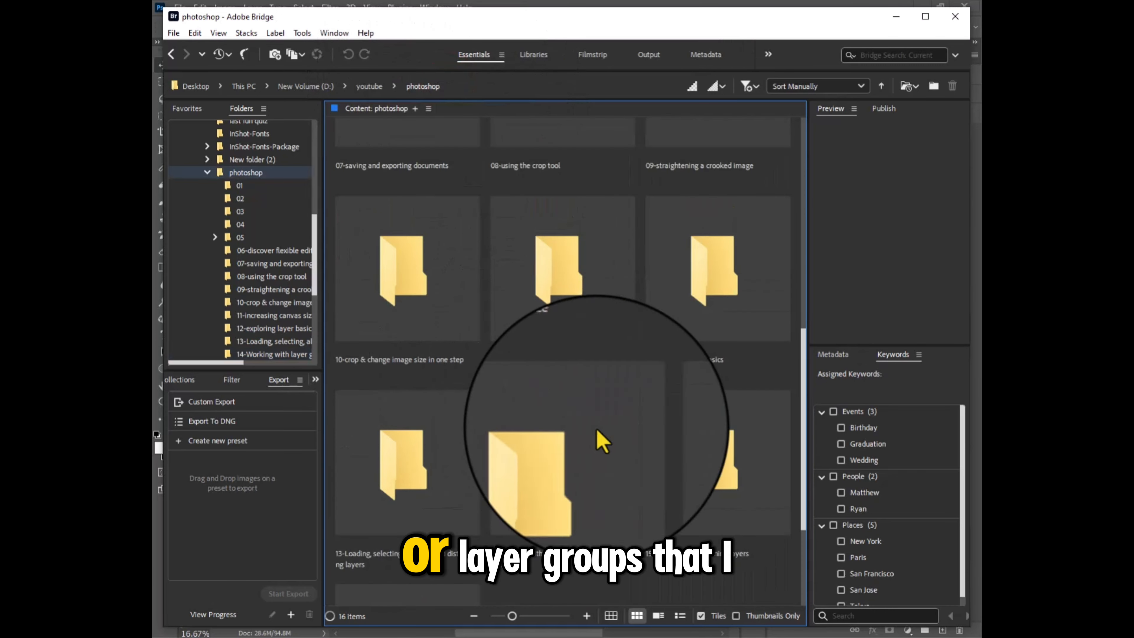
double_click(387, 469)
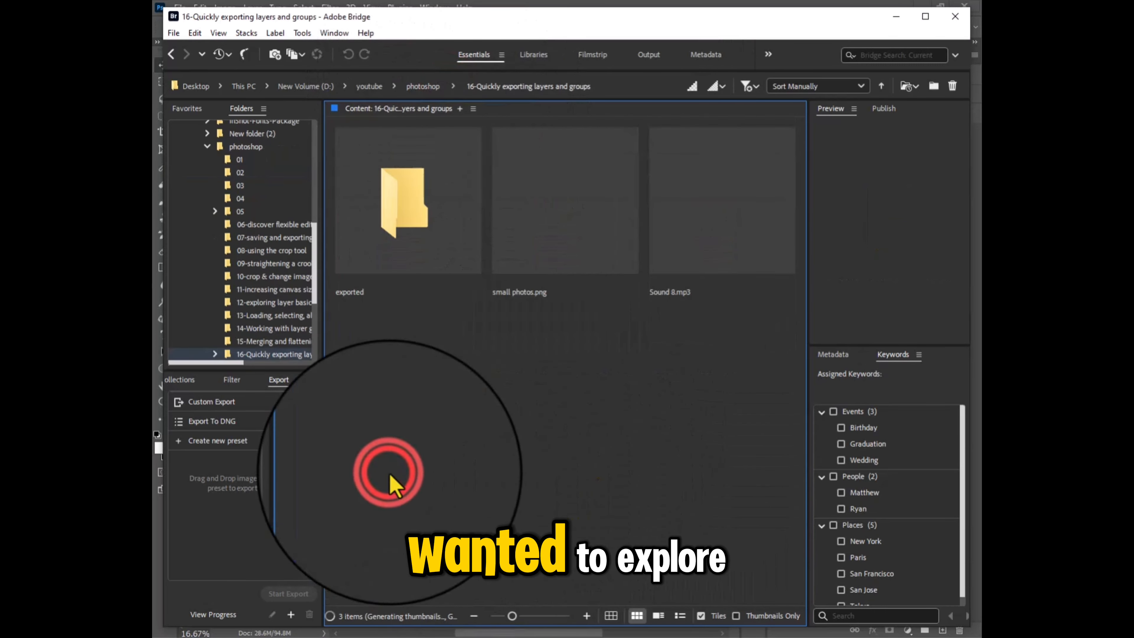
click(398, 218)
double_click(398, 219)
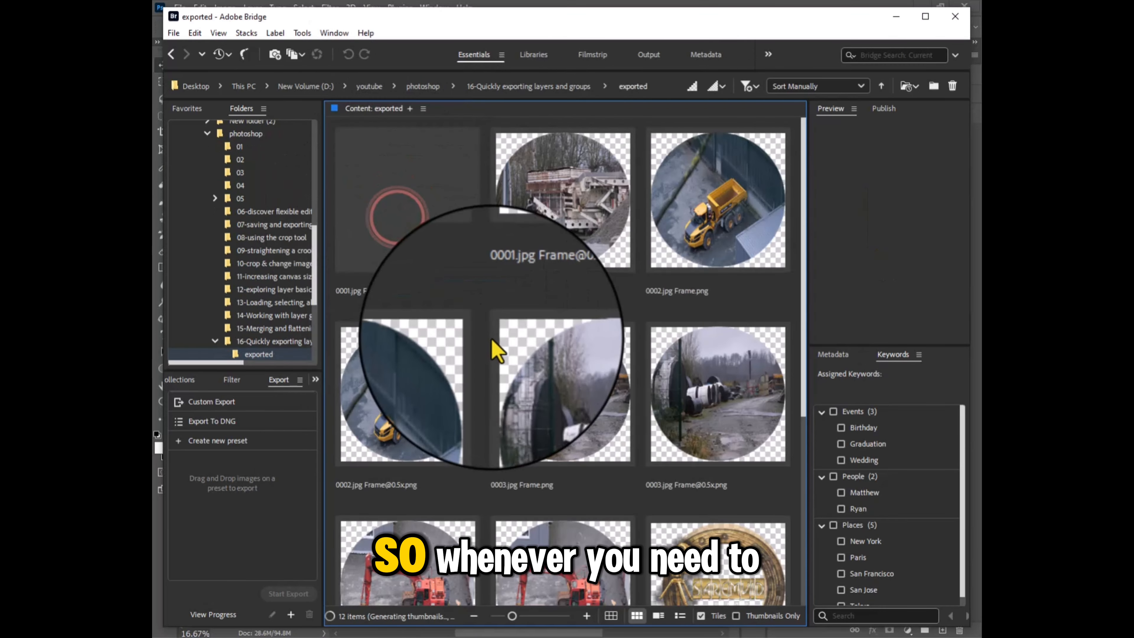
Step: Look through the exported image files and reduce the thumbnail size by two steps to see them together
scroll(564, 393, down, 5)
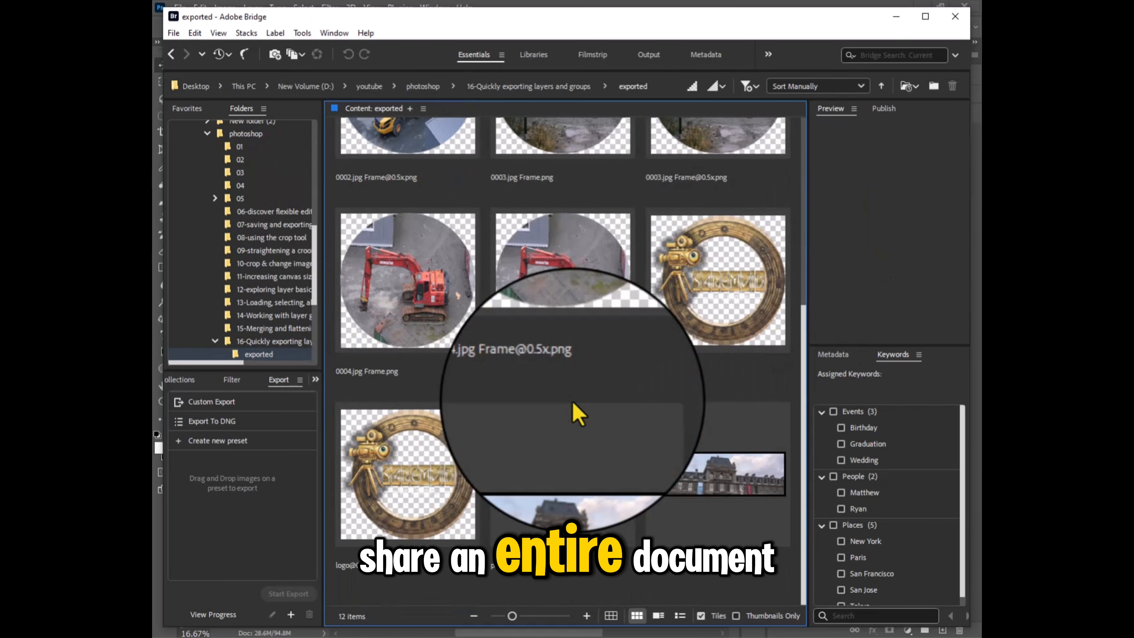
scroll(580, 415, up, 3)
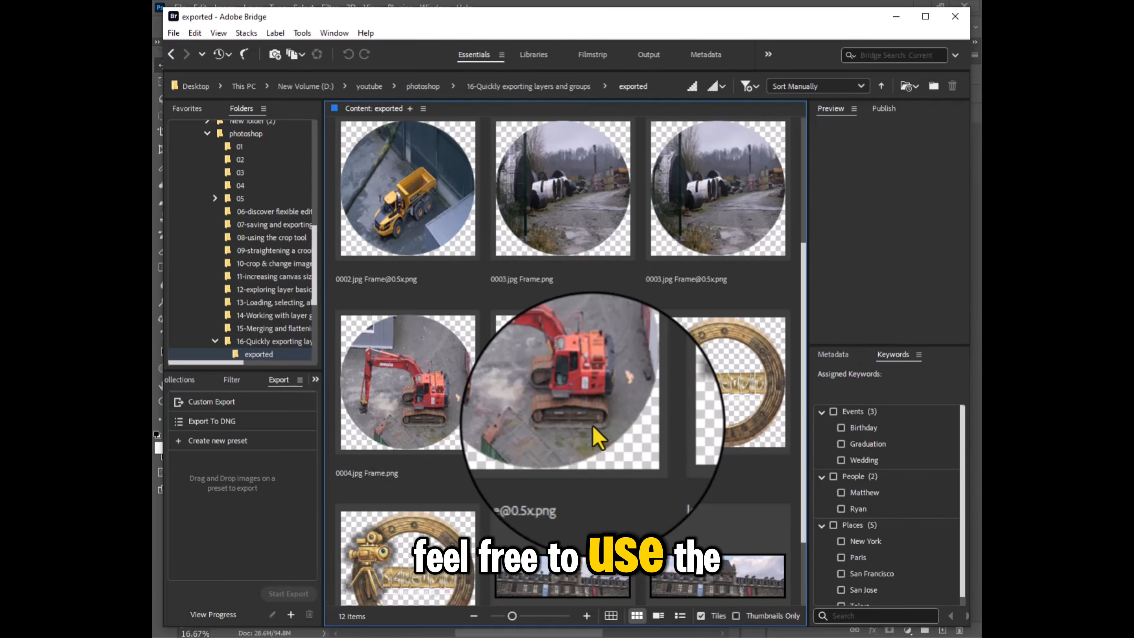
scroll(598, 440, up, 2)
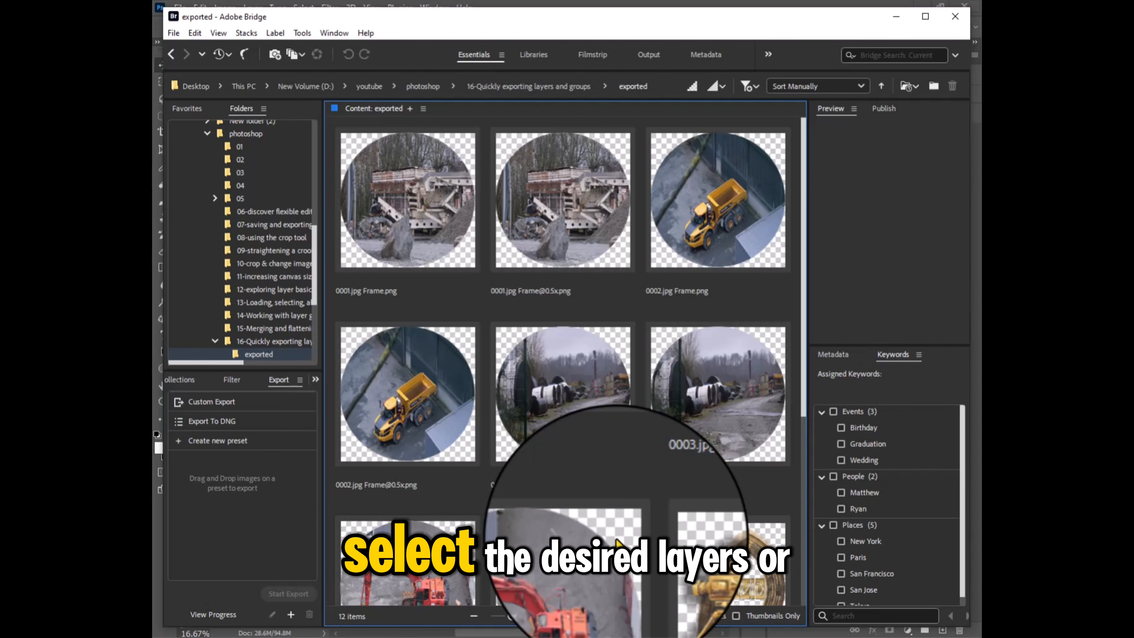
click(473, 617)
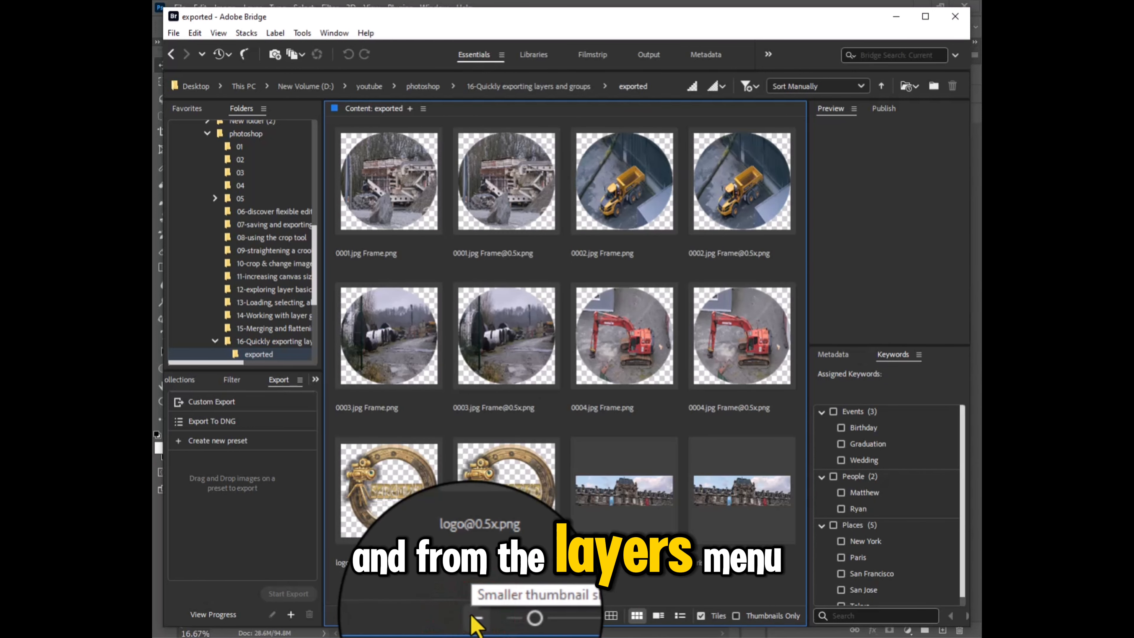
click(475, 617)
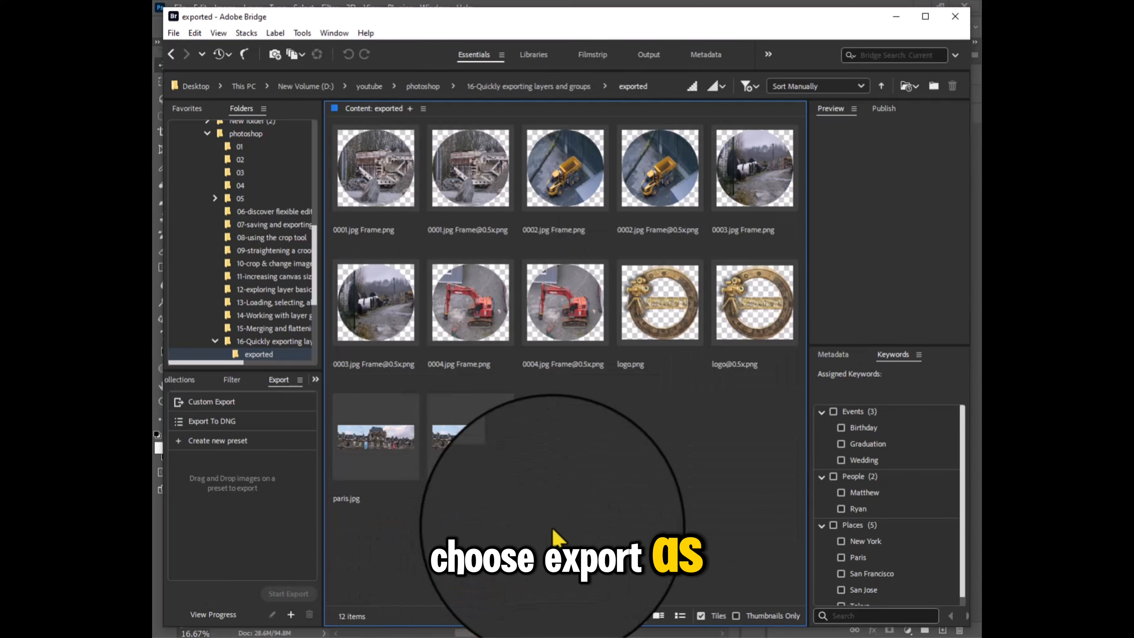